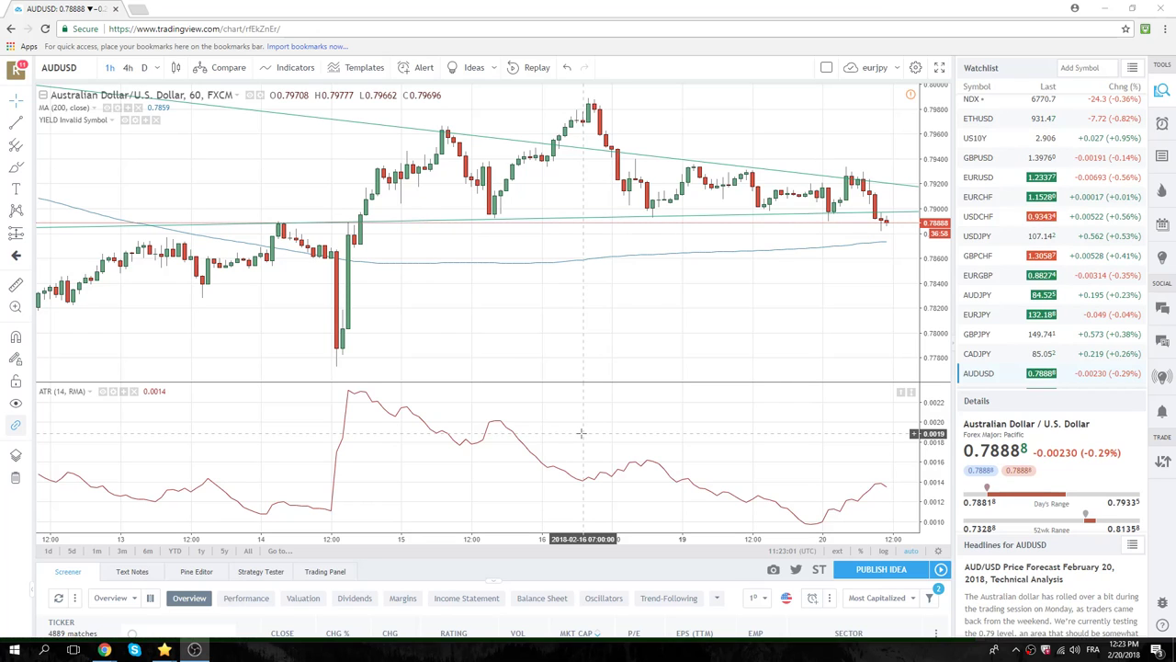
# Review the EURUSD chart zoomed out, then switch to the hourly EURAUD chart
pyautogui.click(977, 176)
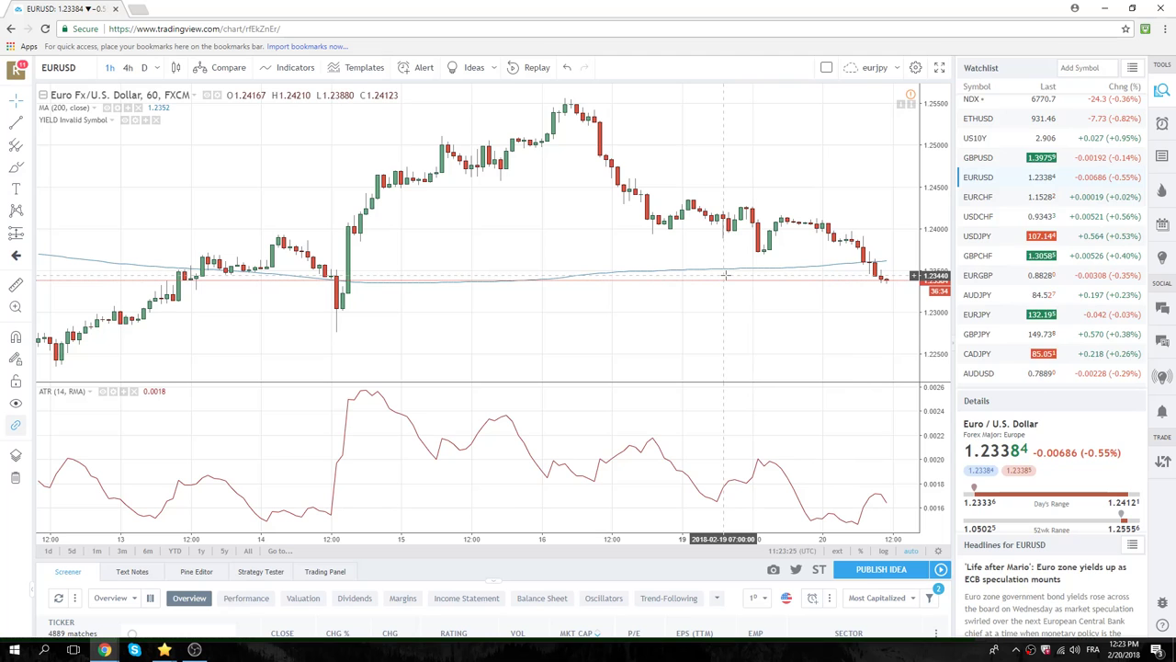
pyautogui.scroll(-1, 725, 273)
pyautogui.scroll(-2, 712, 263)
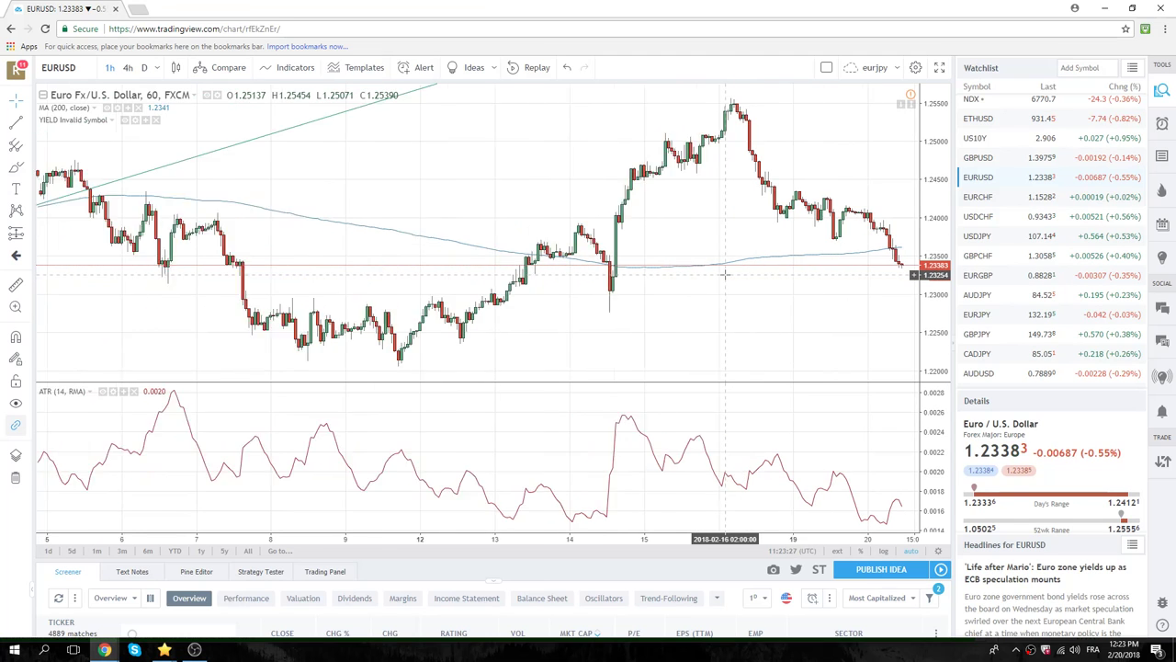
pyautogui.scroll(-1, 703, 256)
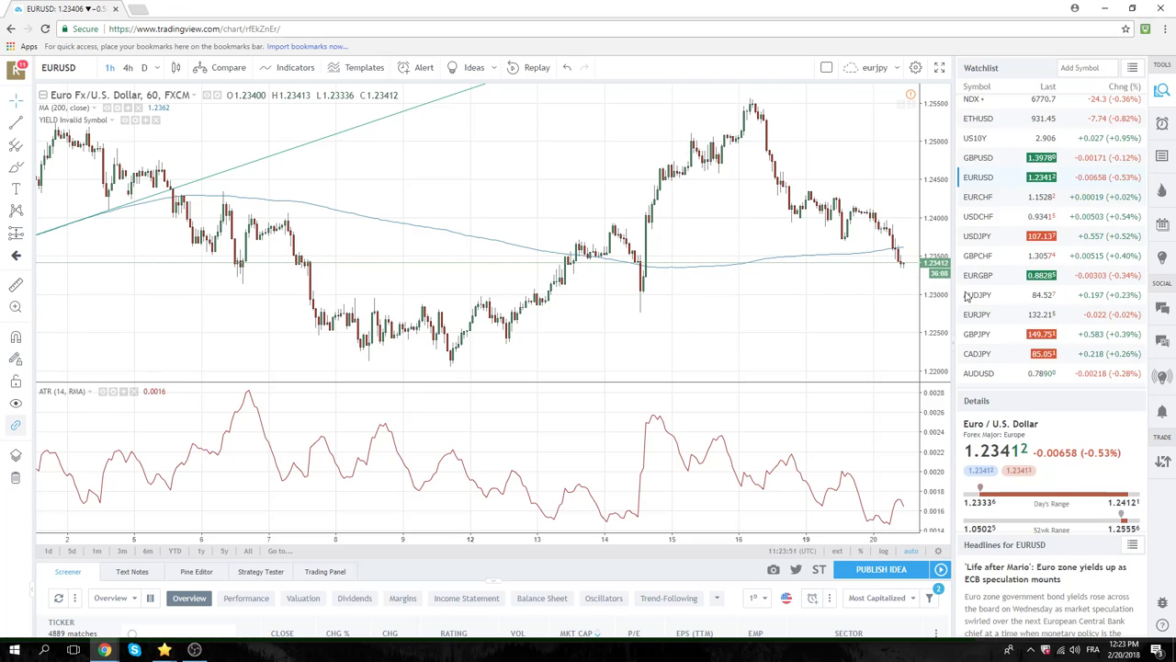
pyautogui.scroll(-2, 992, 293)
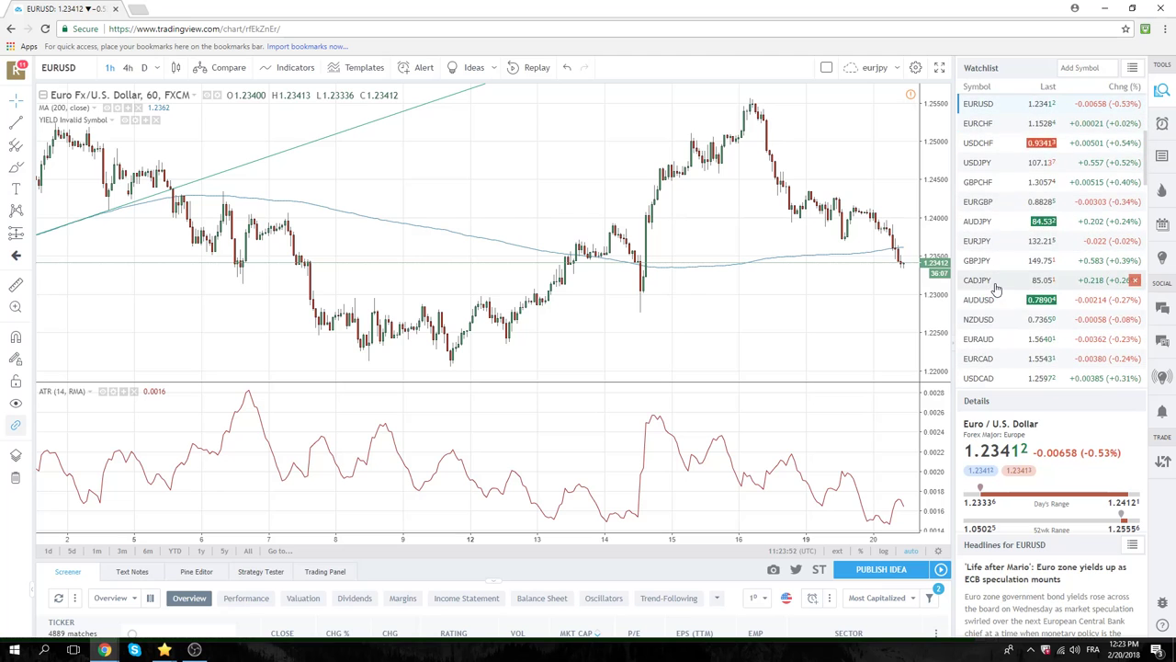
pyautogui.click(979, 338)
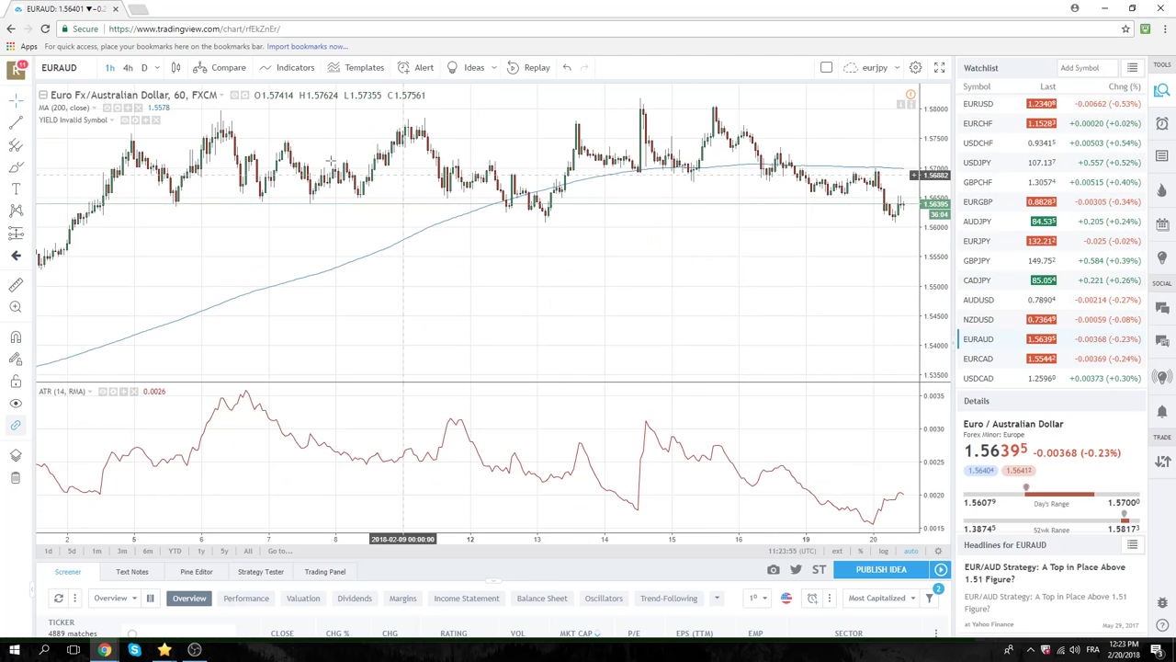
# Switch EURAUD to 4-hour candles and zoom out so the chart reaches back to November
pyautogui.click(128, 68)
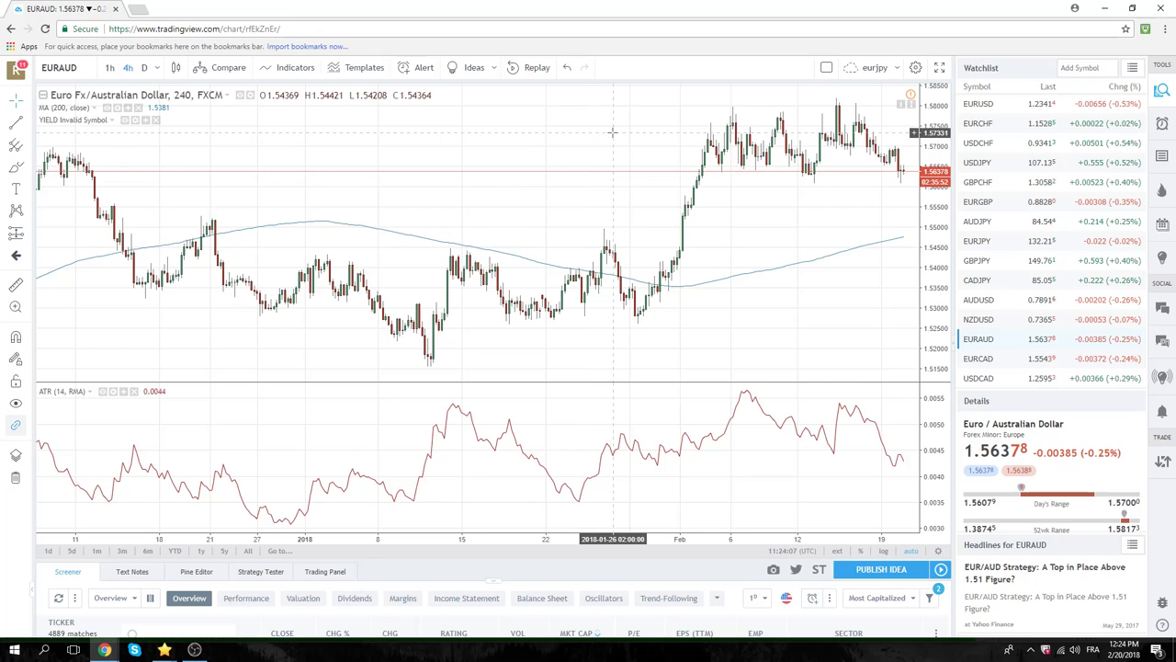
pyautogui.scroll(-1, 625, 124)
pyautogui.scroll(-1, 639, 113)
pyautogui.scroll(-1, 649, 104)
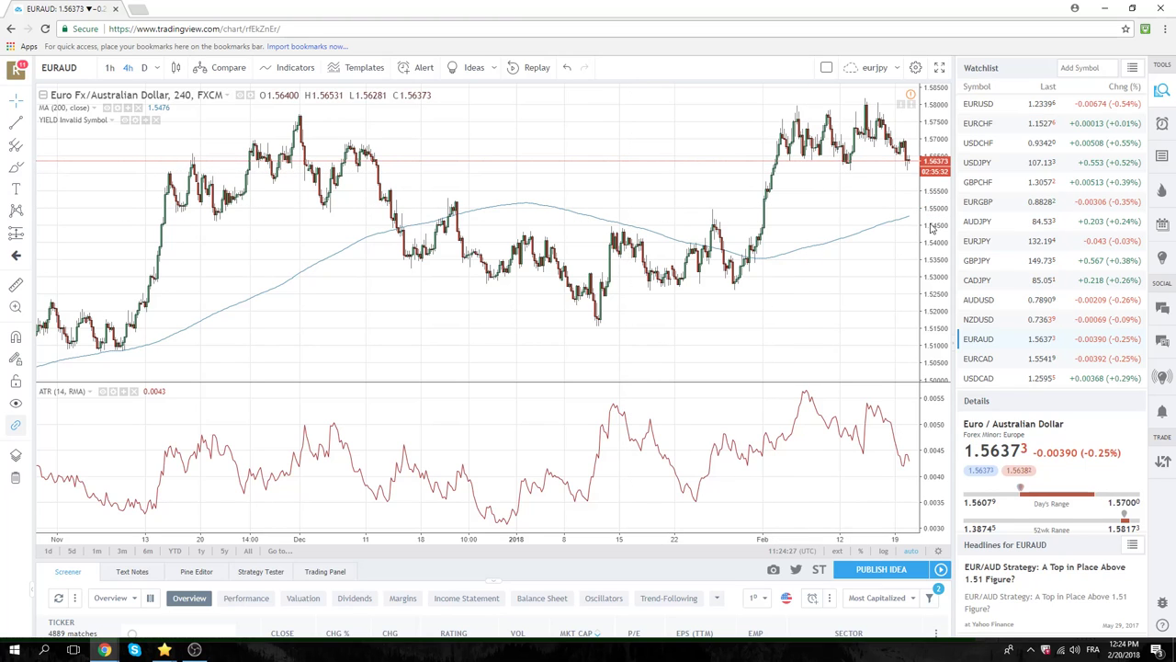
pyautogui.scroll(3, 993, 237)
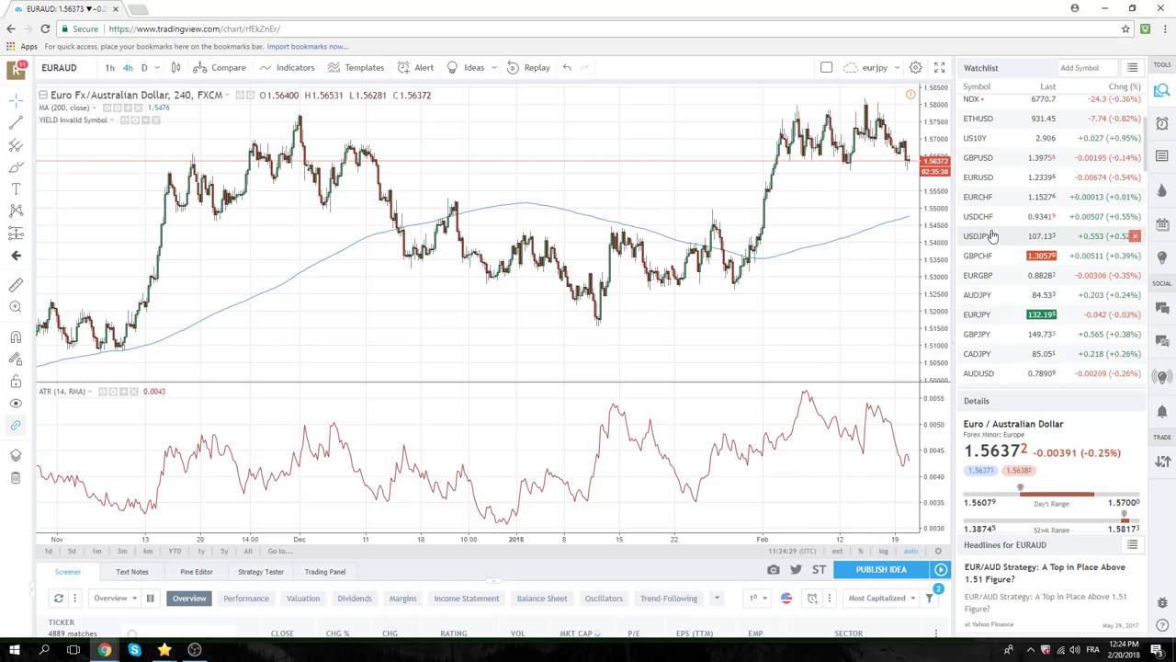
# Load the GBPUSD chart on 4-hour candles and adjust its zoom
pyautogui.click(990, 159)
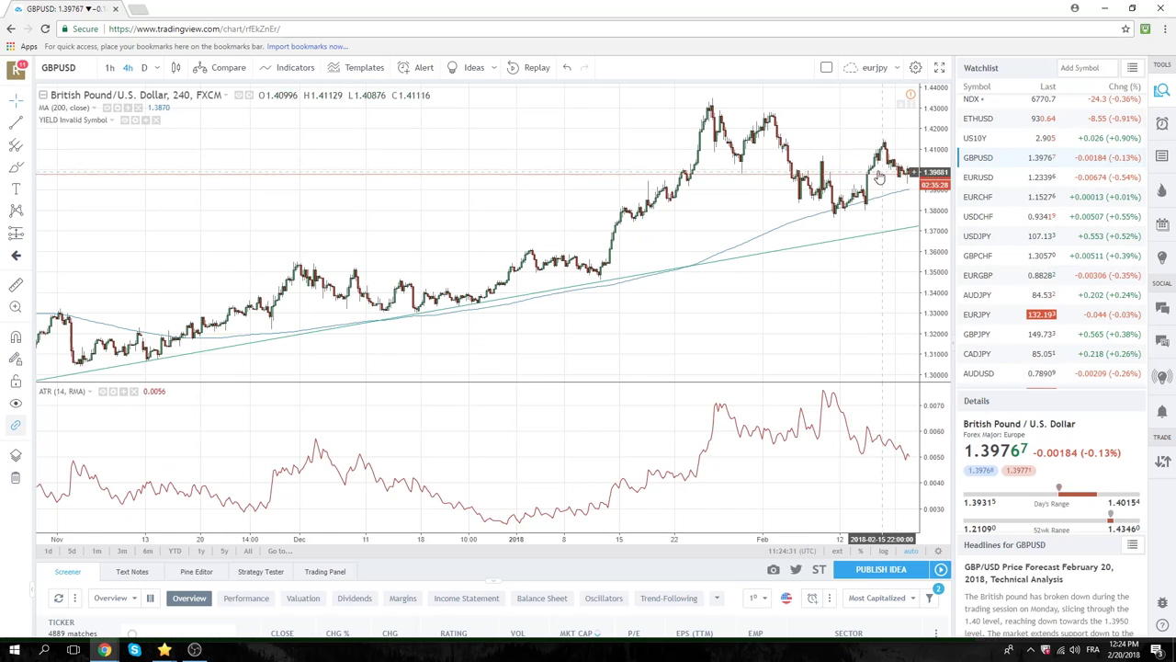
pyautogui.scroll(-2, 820, 204)
pyautogui.scroll(2, 820, 204)
pyautogui.scroll(2, 821, 204)
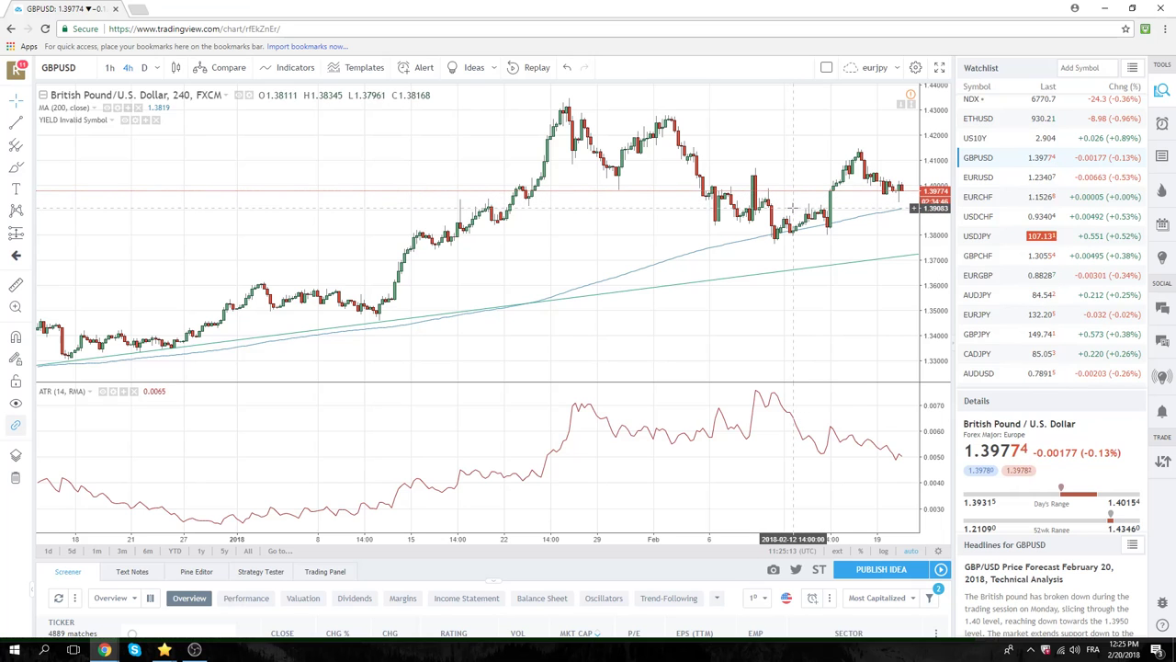
# Load EURGBP on daily candles and zoom in on its descending trendline
pyautogui.click(979, 275)
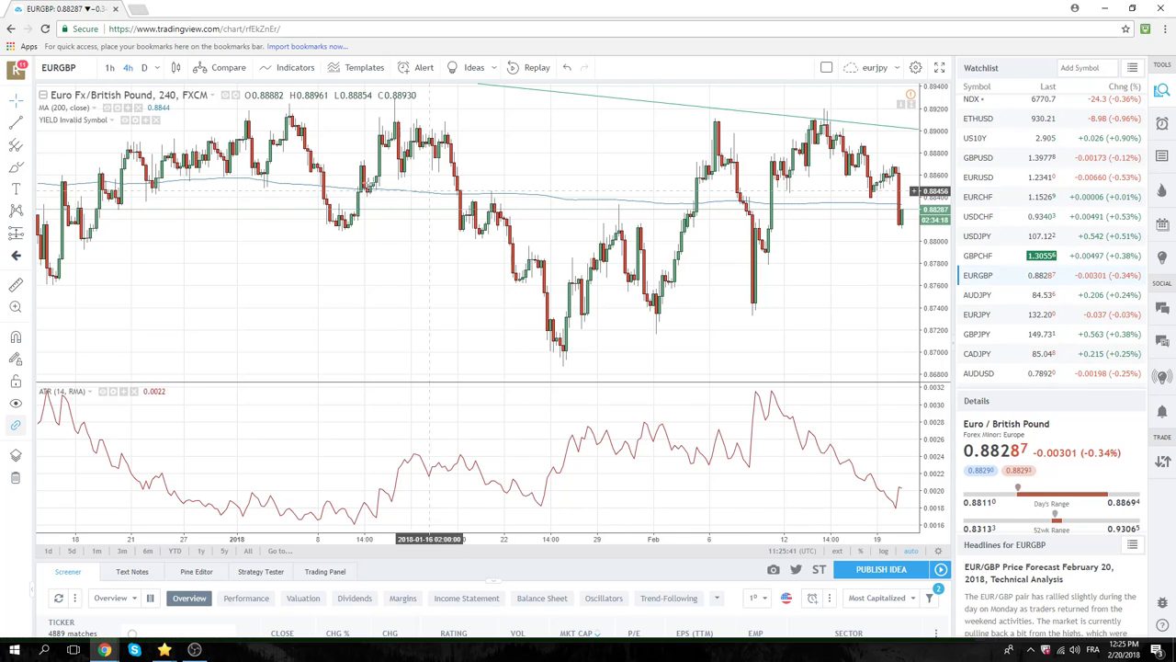
pyautogui.click(144, 68)
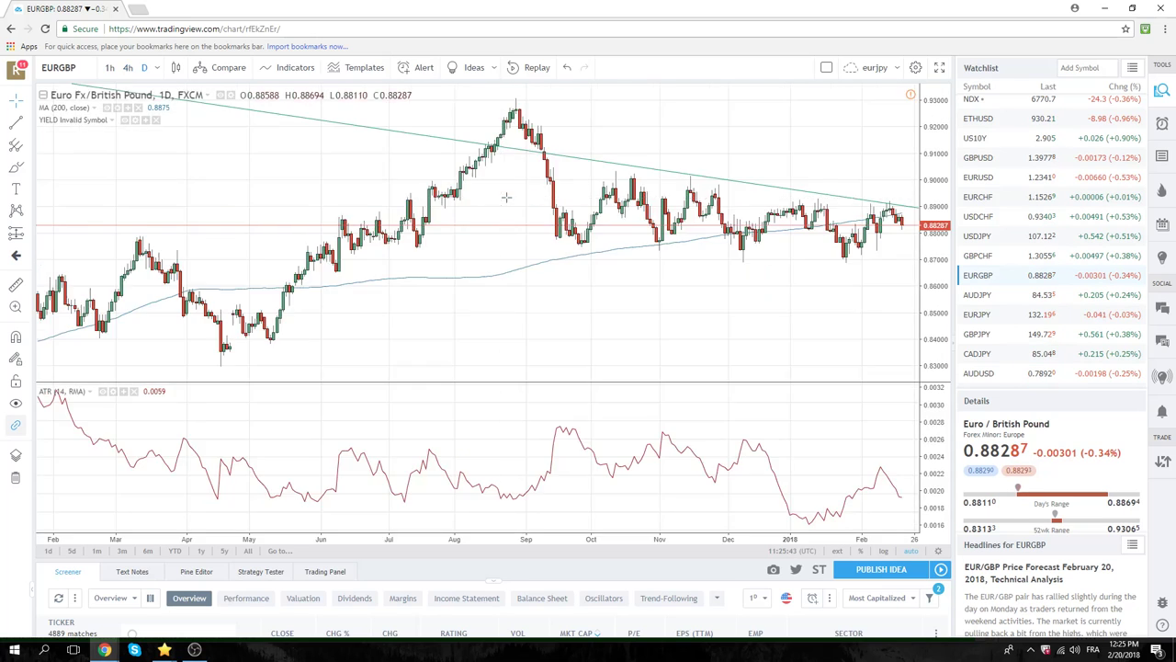
pyautogui.scroll(3, 512, 209)
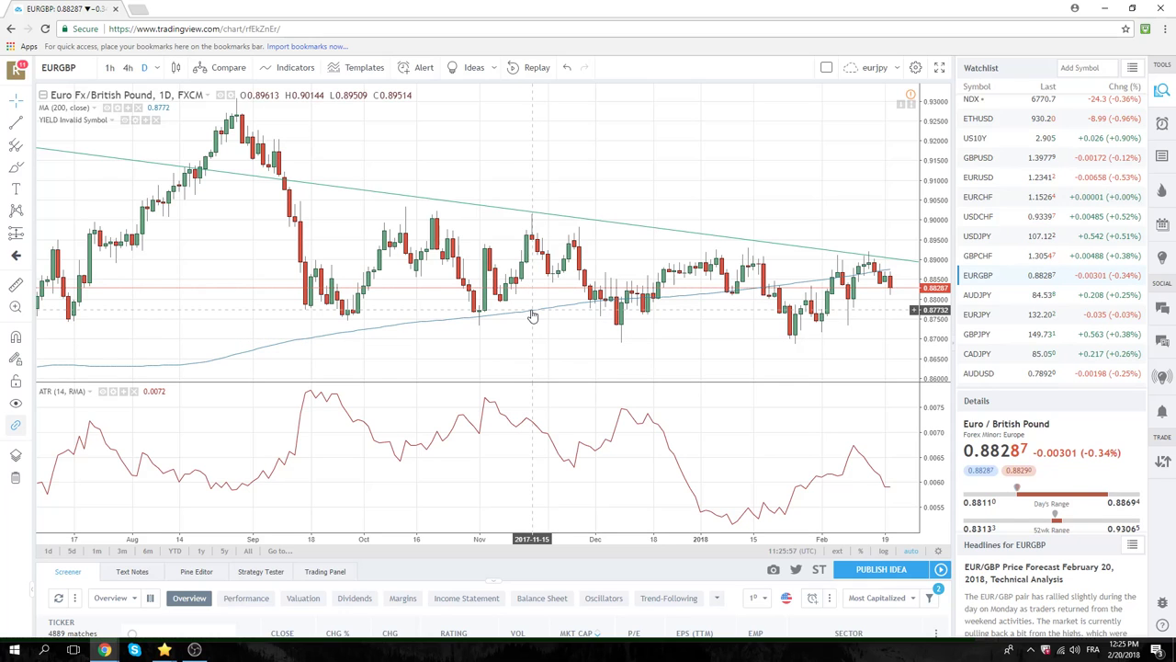
# Load the US10Y yield daily chart and zoom out to span over a year
pyautogui.click(1022, 138)
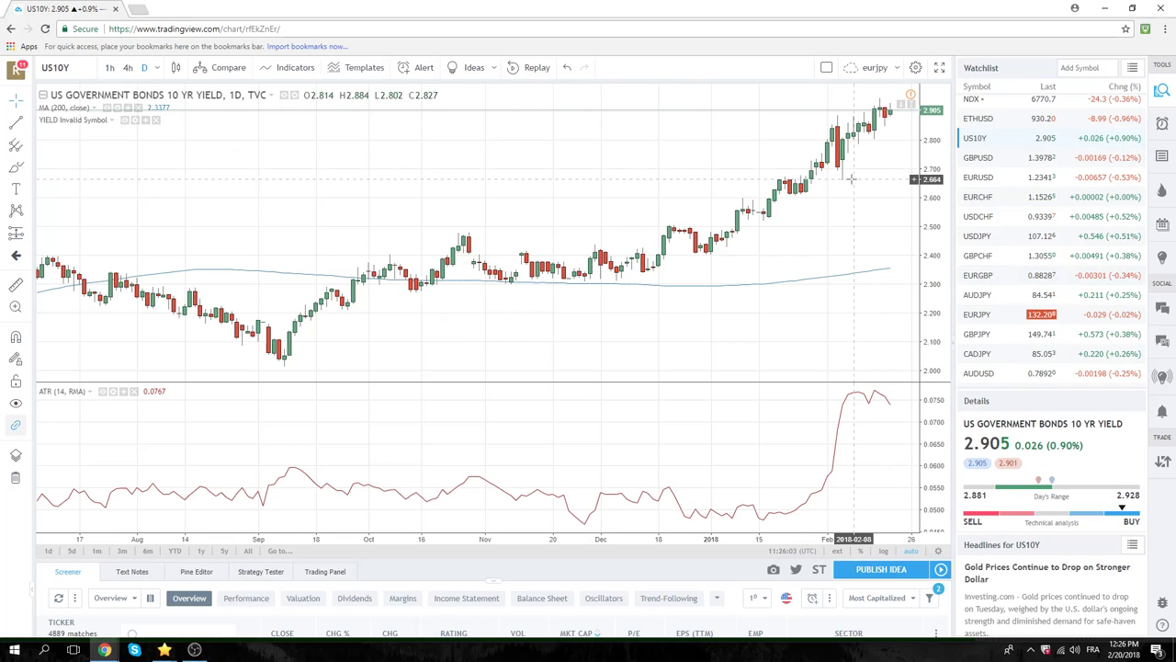
pyautogui.scroll(-2, 832, 193)
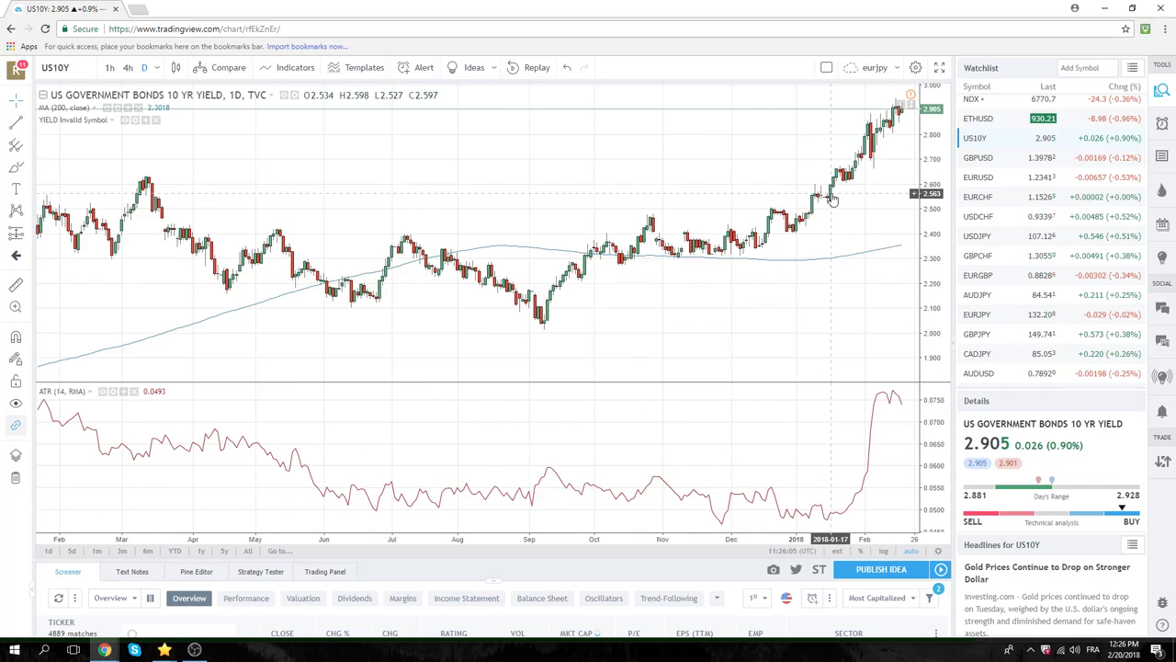
pyautogui.scroll(-2, 829, 201)
pyautogui.scroll(-2, 772, 221)
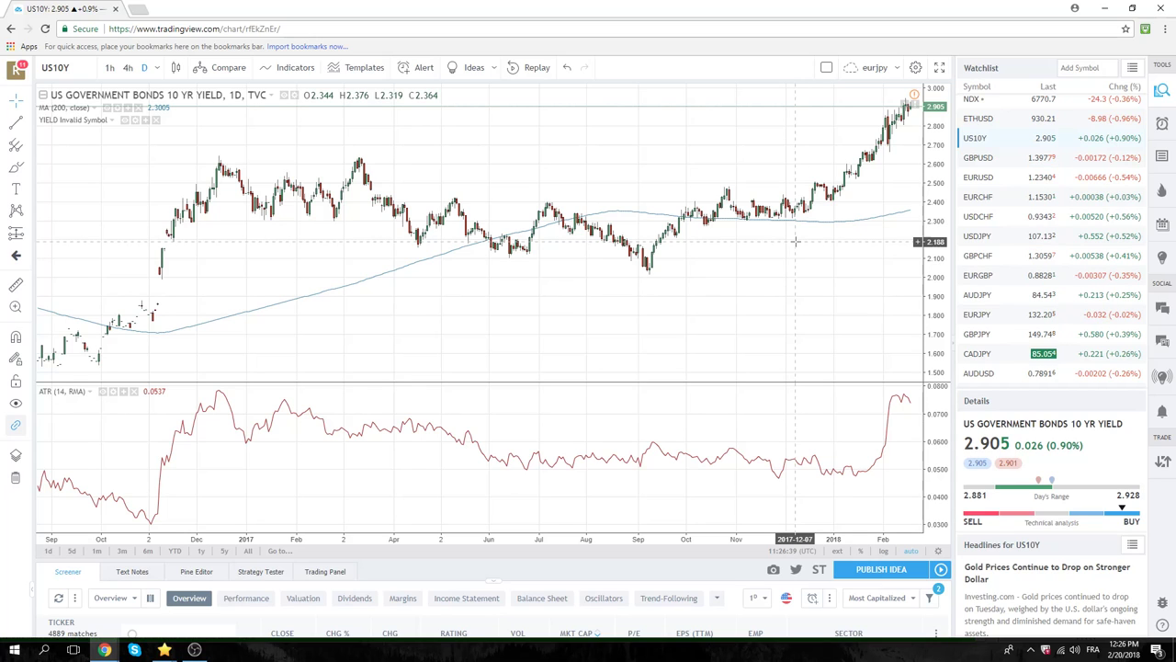
# Load the EURJPY daily chart and adjust the zoom to show back to early 2017
pyautogui.click(988, 314)
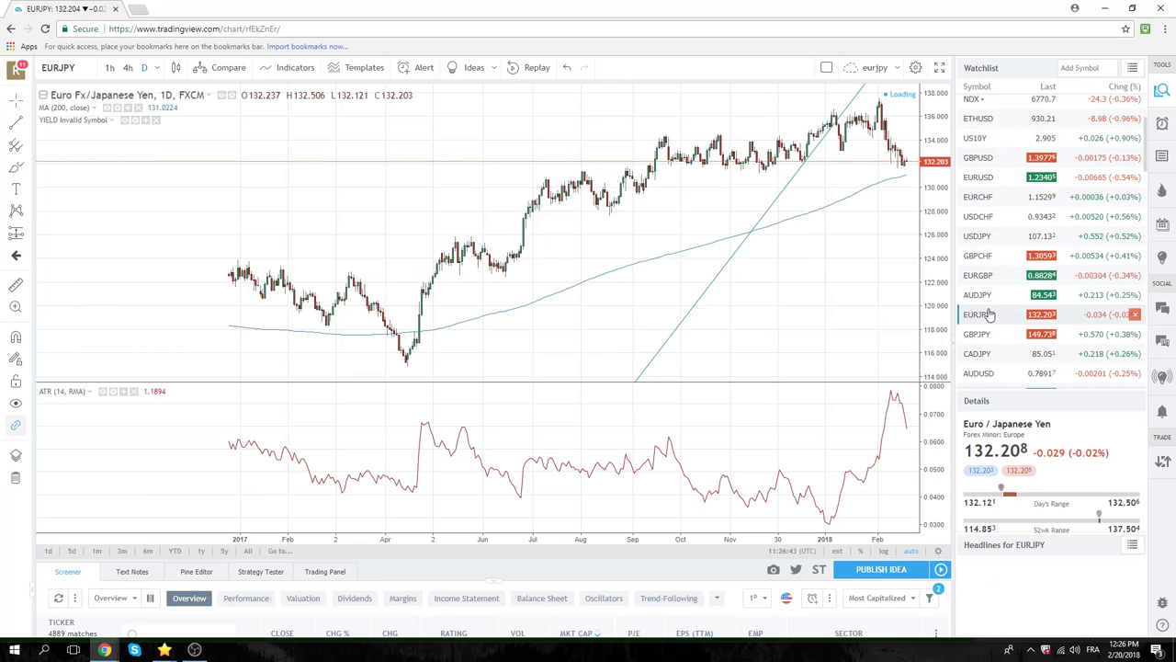
pyautogui.scroll(3, 803, 273)
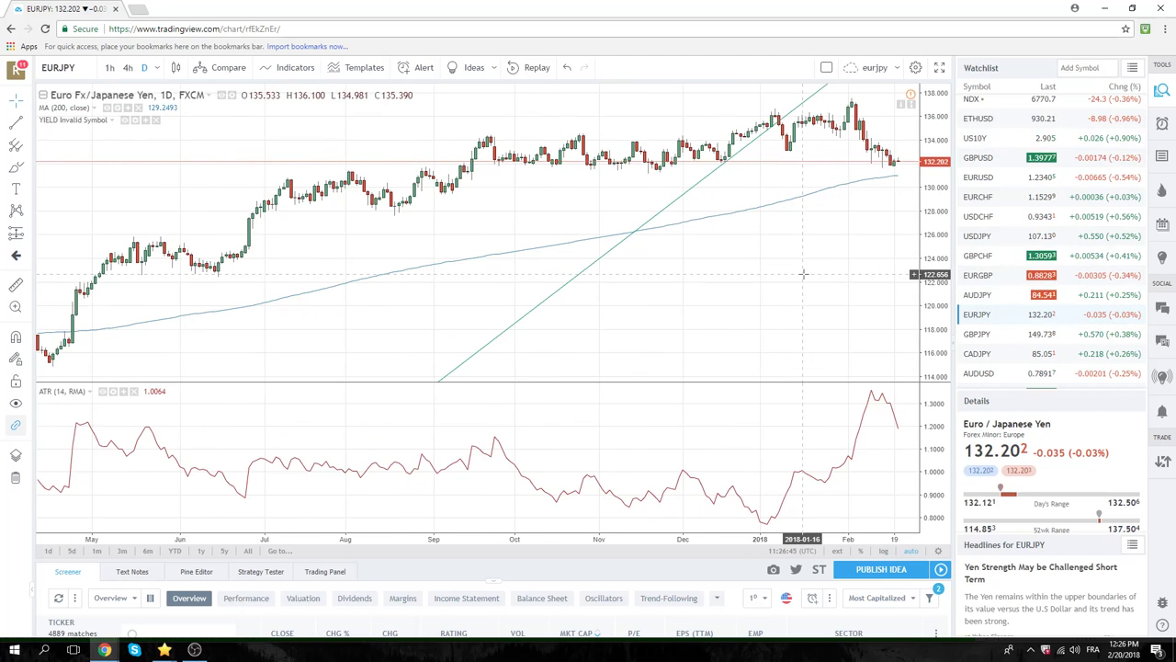
pyautogui.scroll(3, 803, 273)
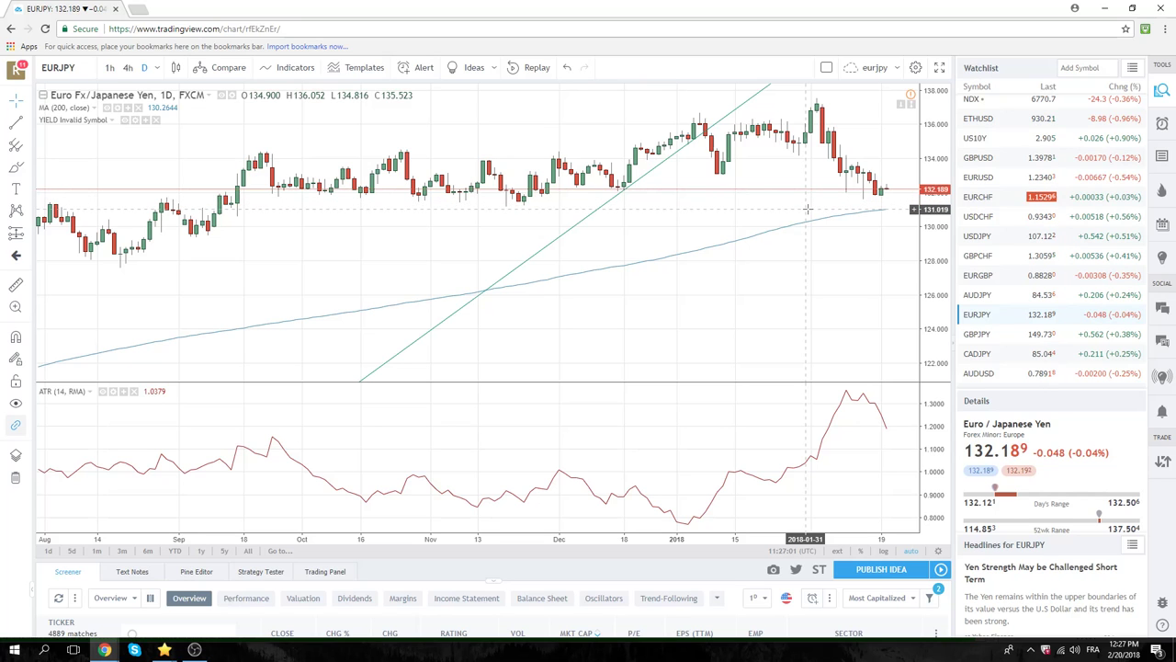
pyautogui.scroll(-2, 807, 210)
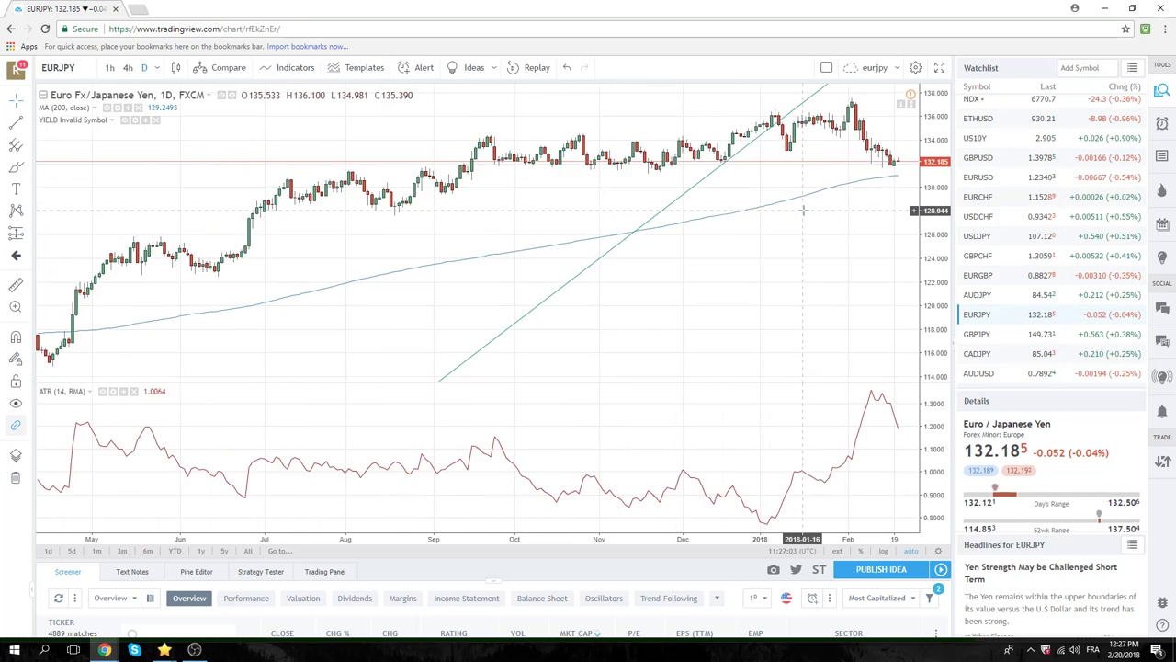
pyautogui.scroll(-2, 802, 216)
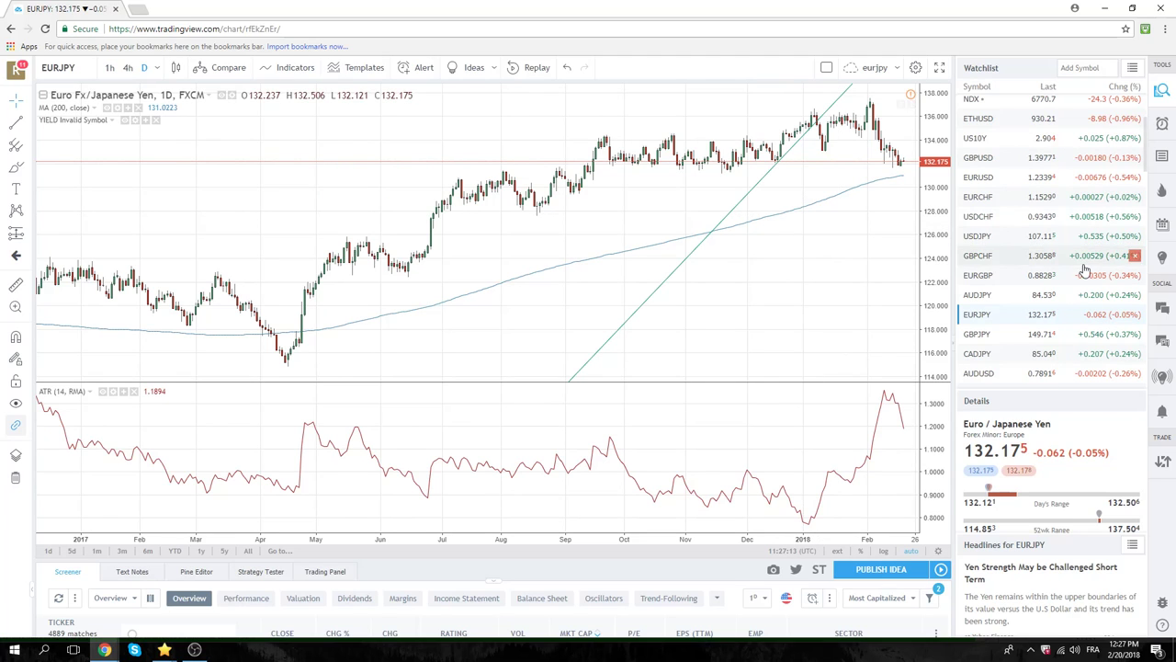
# Load AUDUSD daily and zoom in on October through late February
pyautogui.click(989, 374)
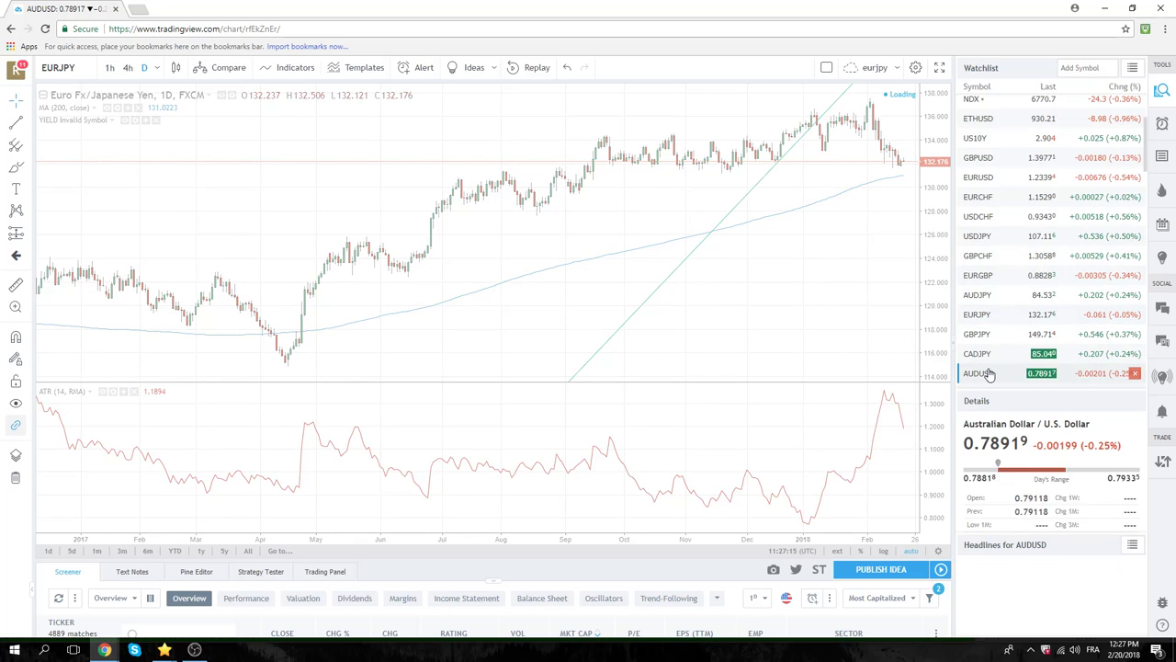
pyautogui.scroll(2, 798, 292)
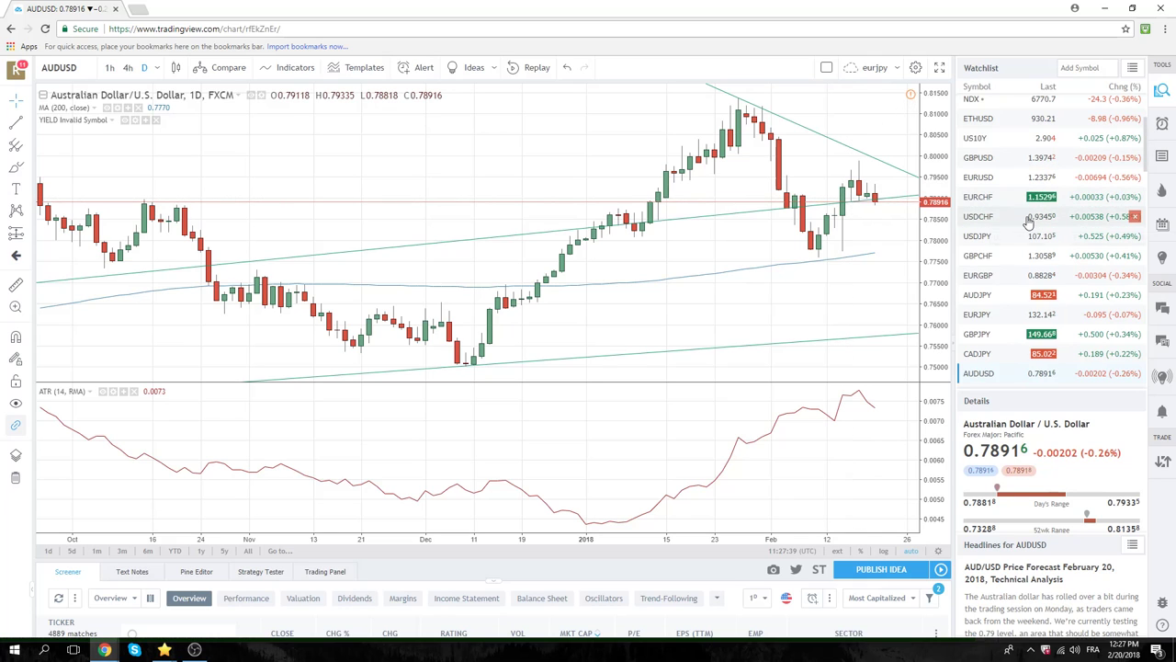
pyautogui.scroll(2, 1011, 234)
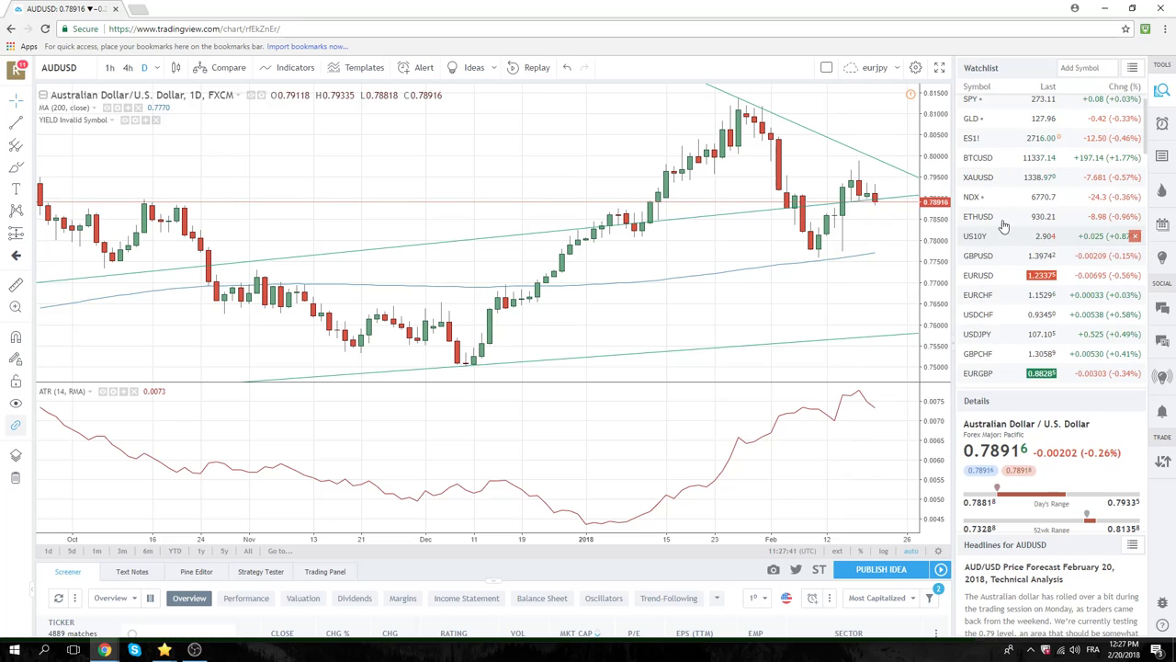
# Check Bitcoin's BTCUSD daily chart, then load Ethereum ETHUSD daily from Bitfinex
pyautogui.click(986, 163)
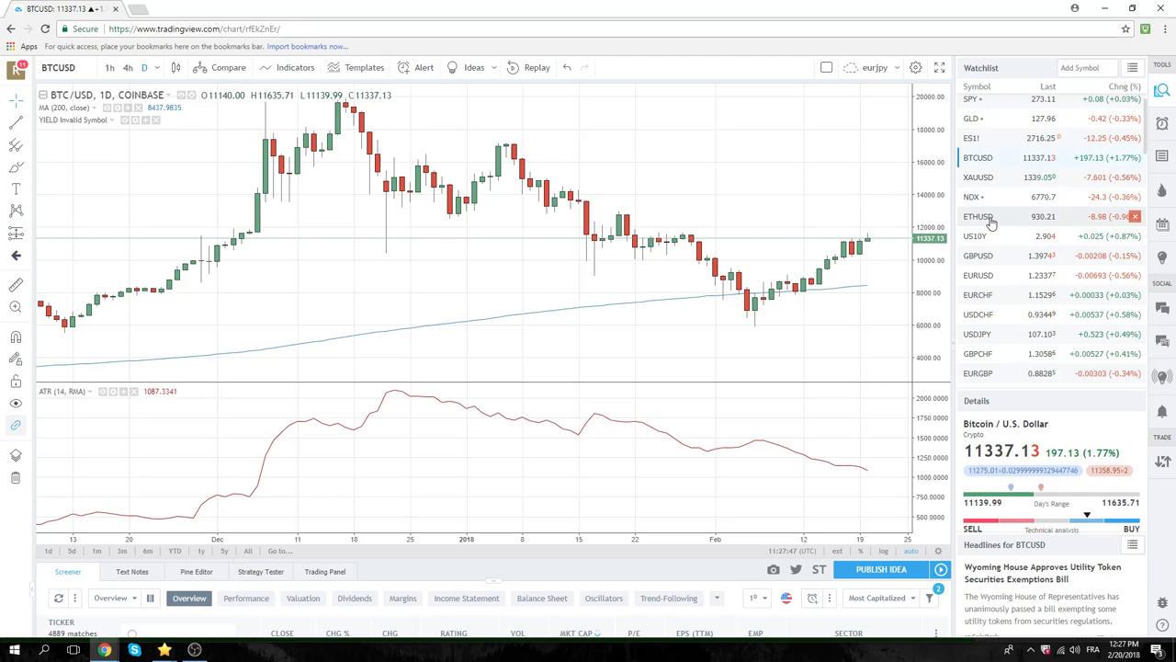
pyautogui.click(984, 217)
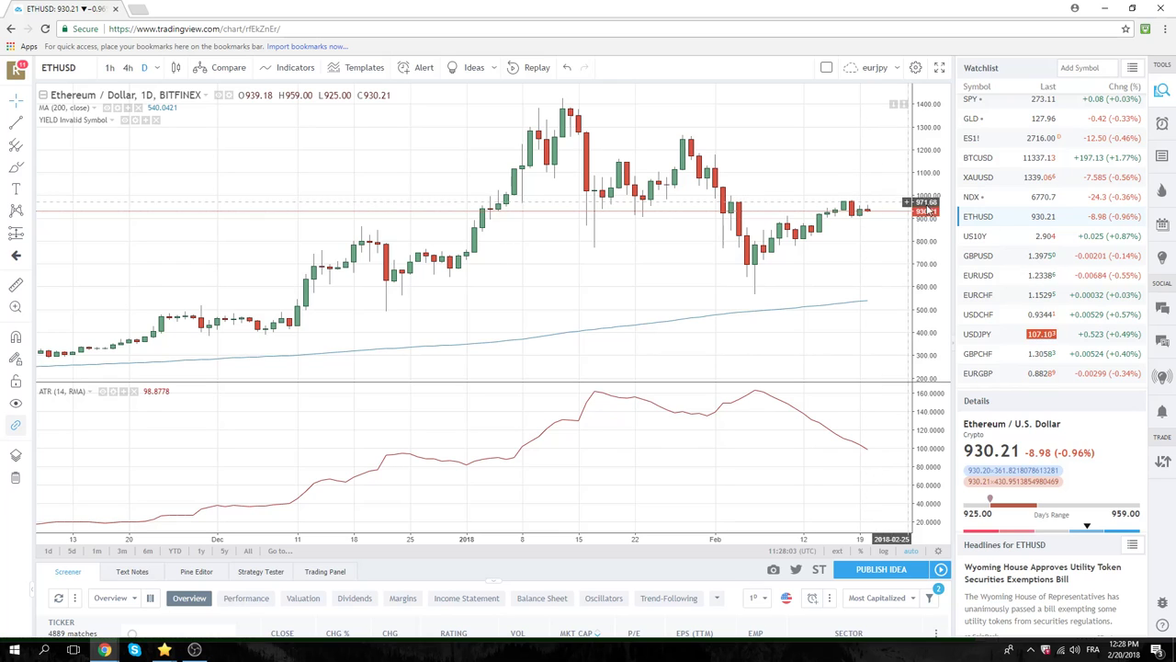
pyautogui.scroll(-1, 1004, 237)
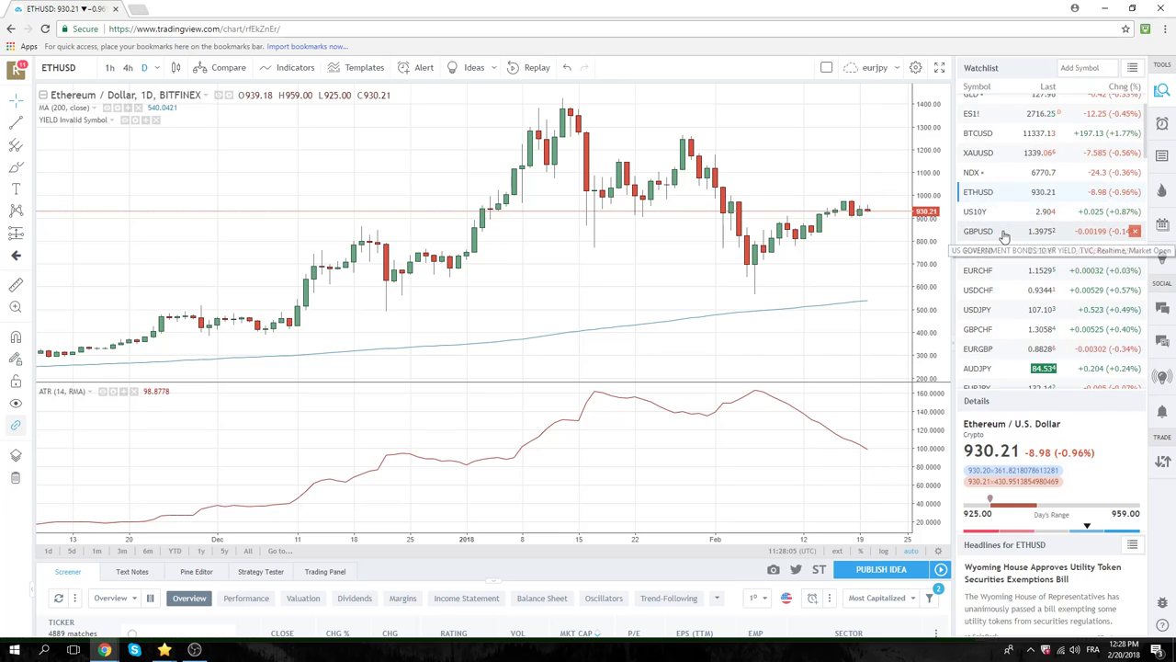
pyautogui.scroll(-1, 1005, 237)
pyautogui.scroll(1, 1005, 237)
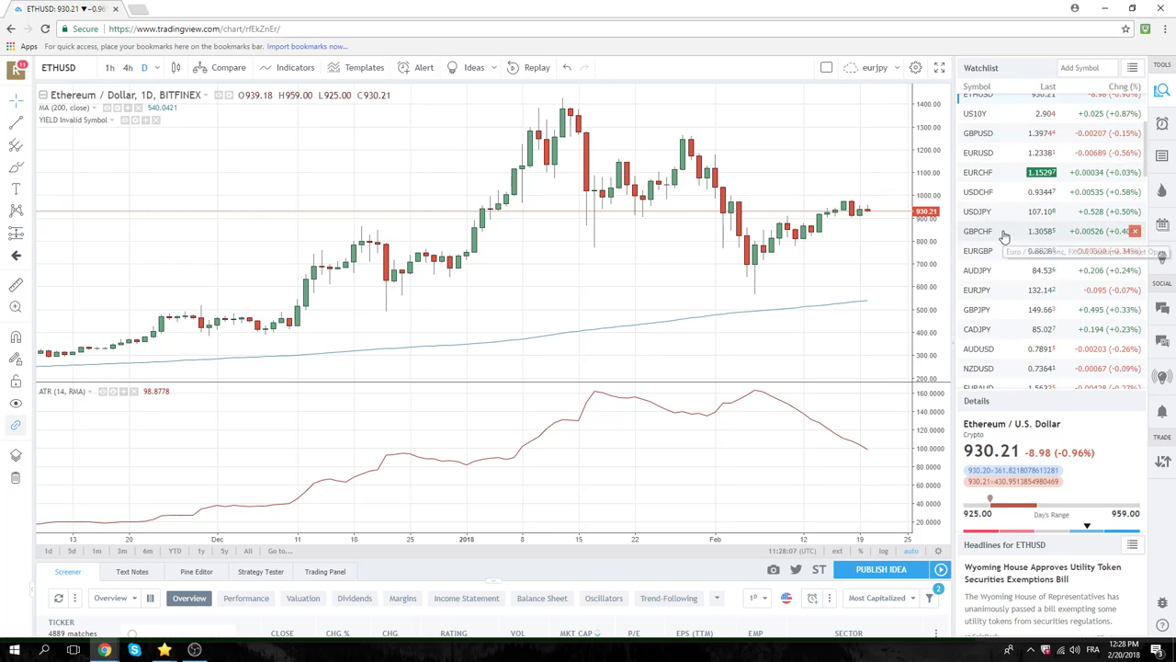
pyautogui.scroll(1, 1004, 237)
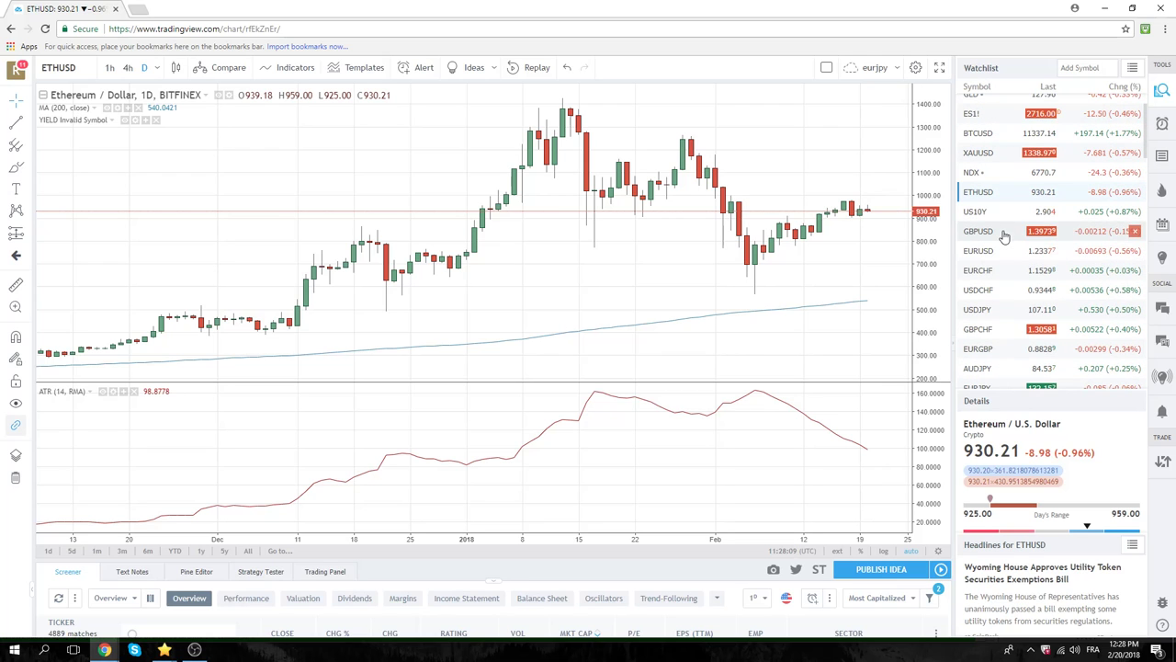
# Load the USDJPY daily chart with its trendlines, 200 MA and ATR(14)
pyautogui.click(989, 310)
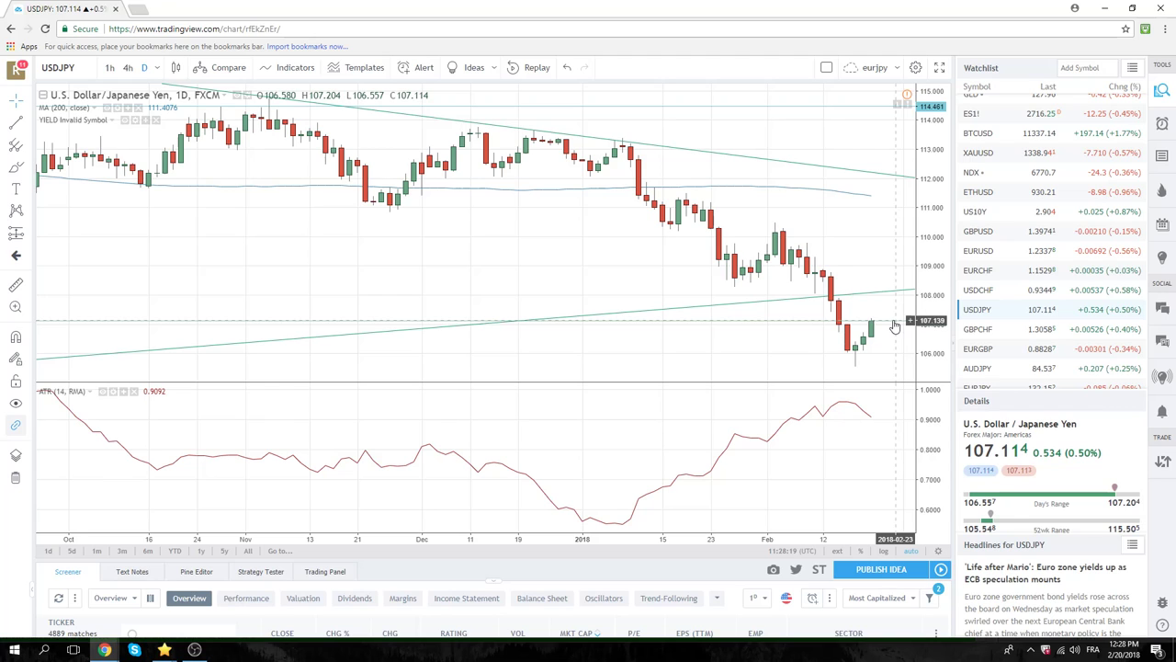
pyautogui.click(194, 650)
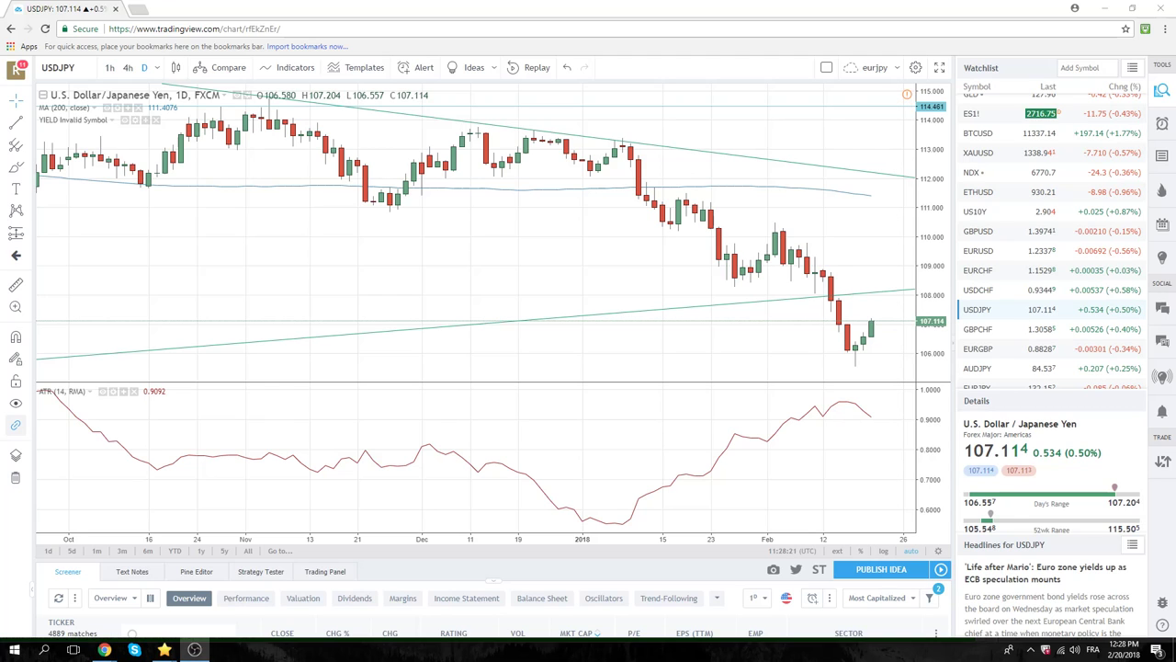
# Load the ES1! S&P 500 E-mini futures daily chart, then scroll down the watchlist
pyautogui.click(976, 115)
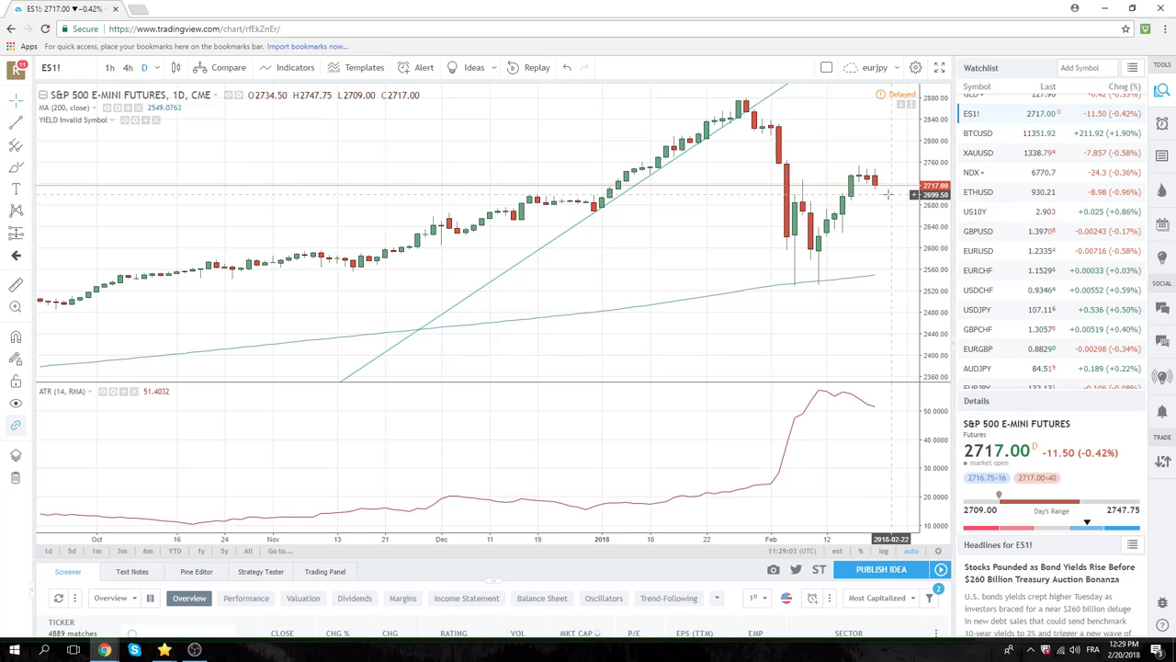
pyautogui.scroll(-3, 991, 224)
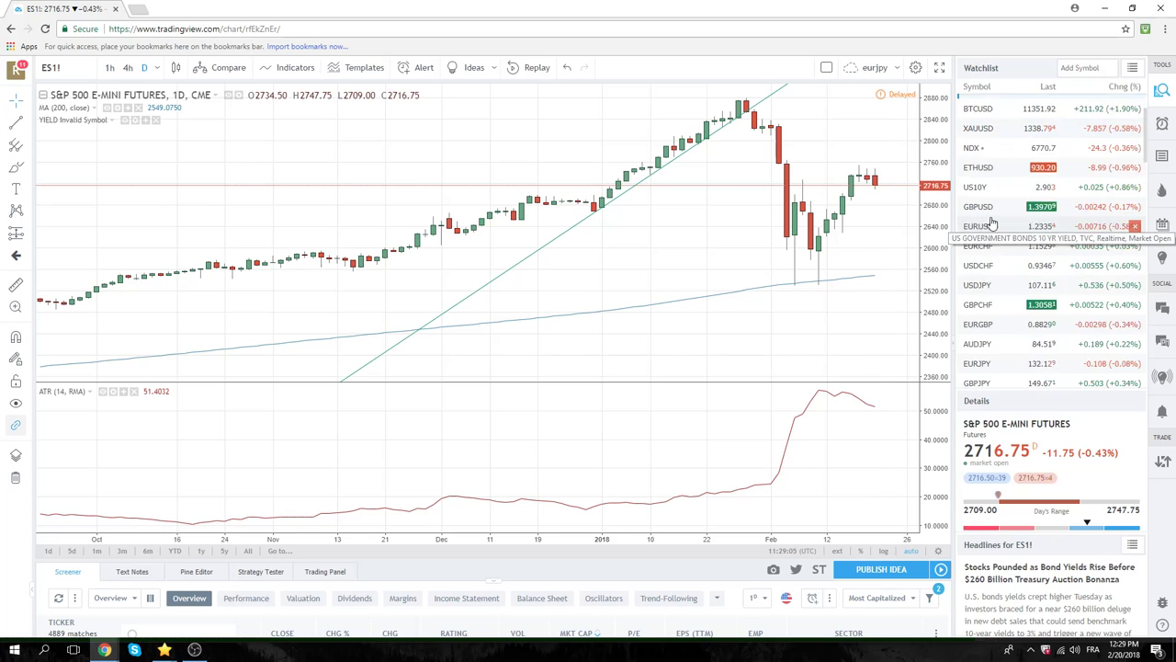
pyautogui.scroll(-2, 990, 224)
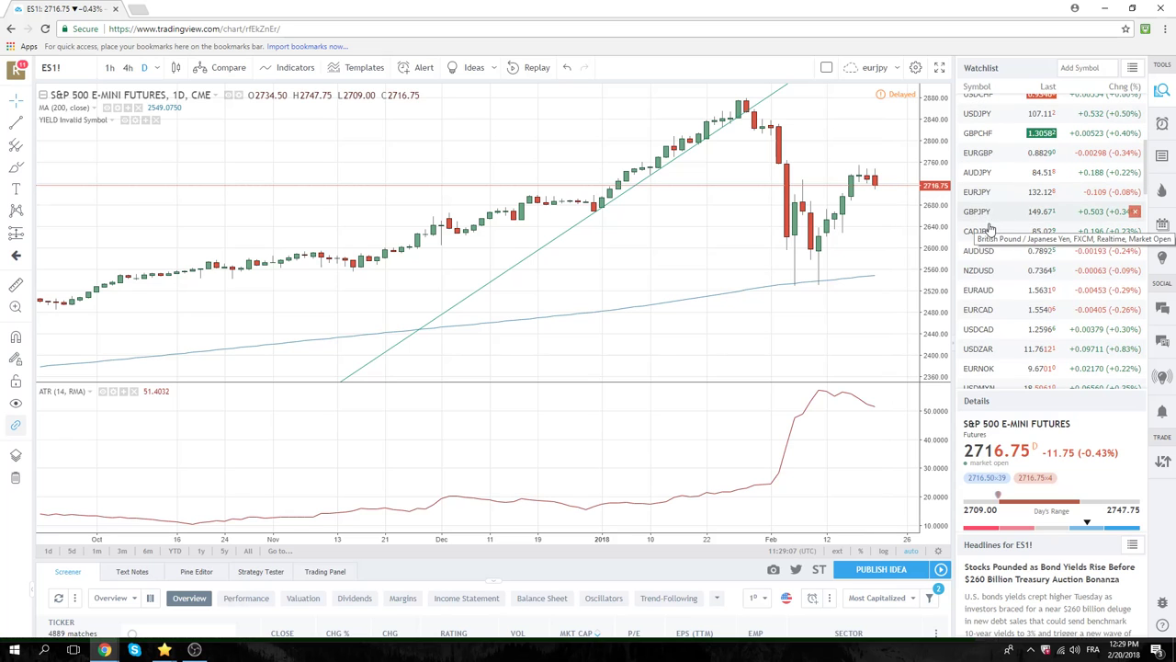
# Show the USDZAR daily chart zoomed out to start from August
pyautogui.click(980, 348)
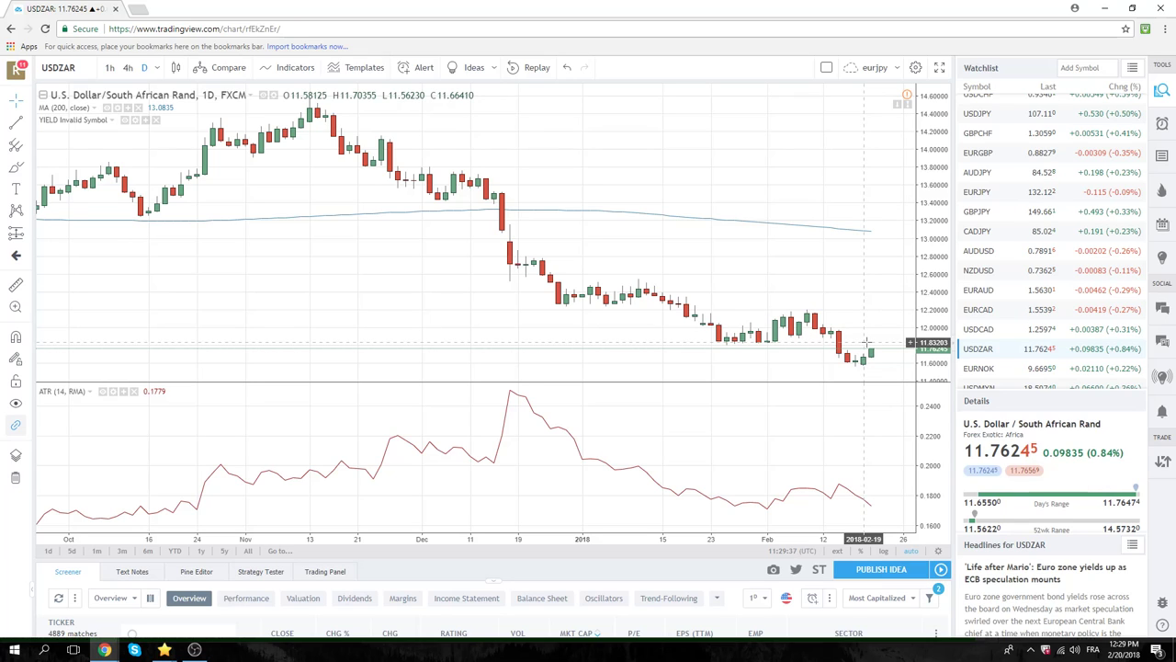
pyautogui.scroll(-3, 846, 300)
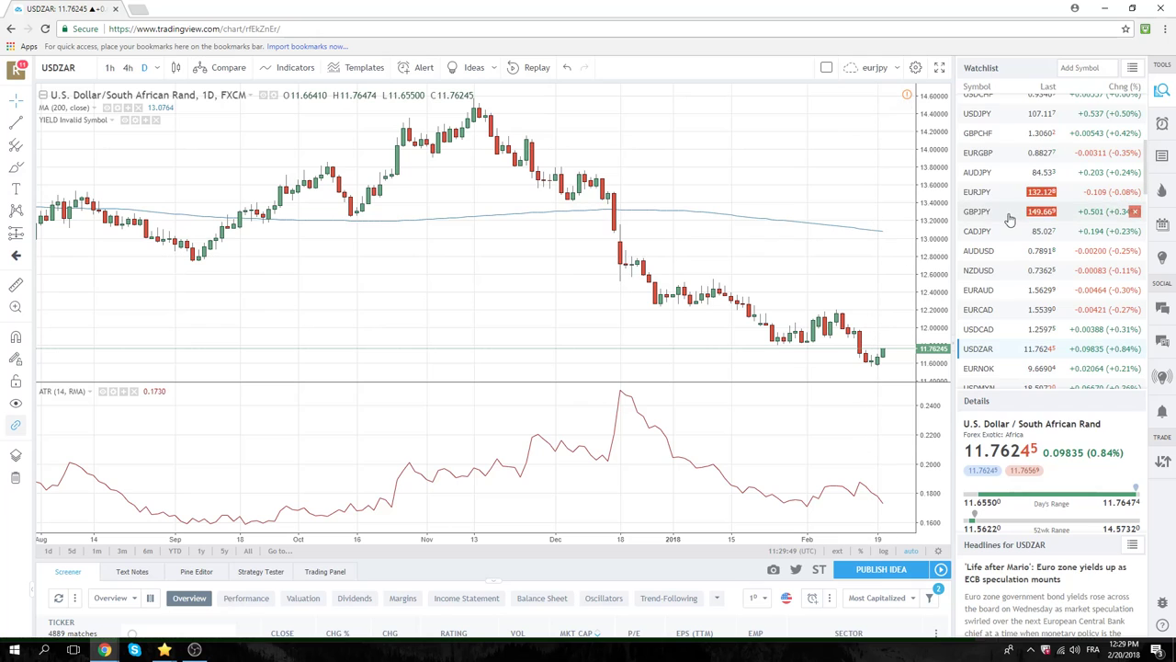
pyautogui.scroll(-5, 1005, 228)
pyautogui.scroll(-2, 1004, 228)
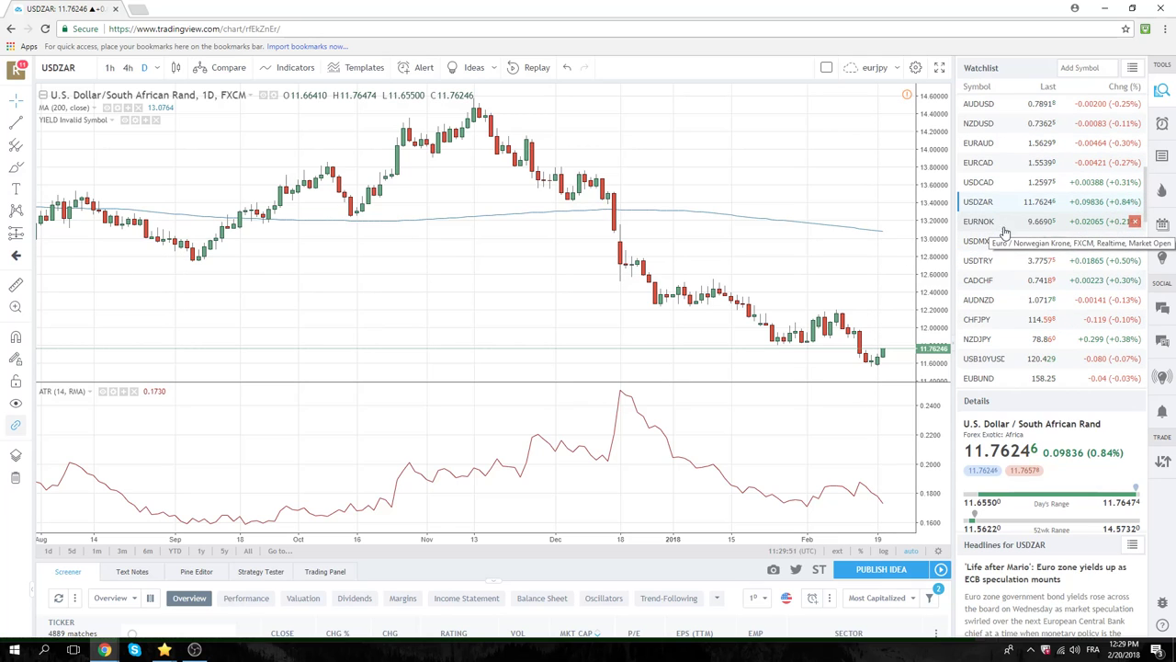
pyautogui.scroll(10, 1006, 234)
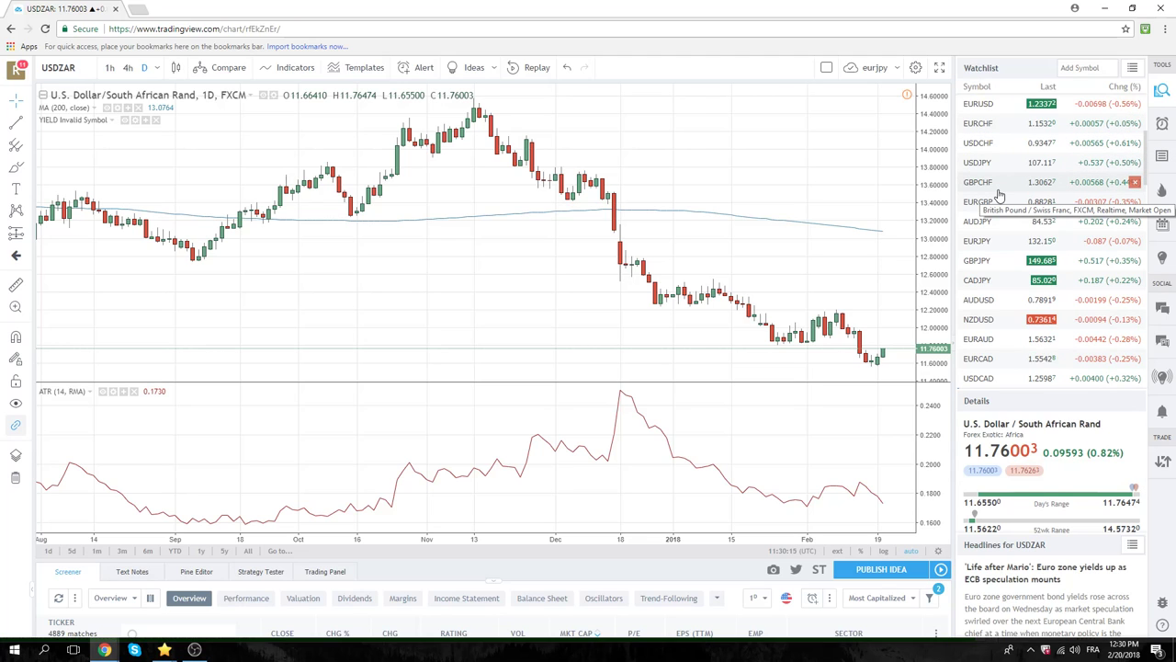
pyautogui.scroll(-1, 1000, 195)
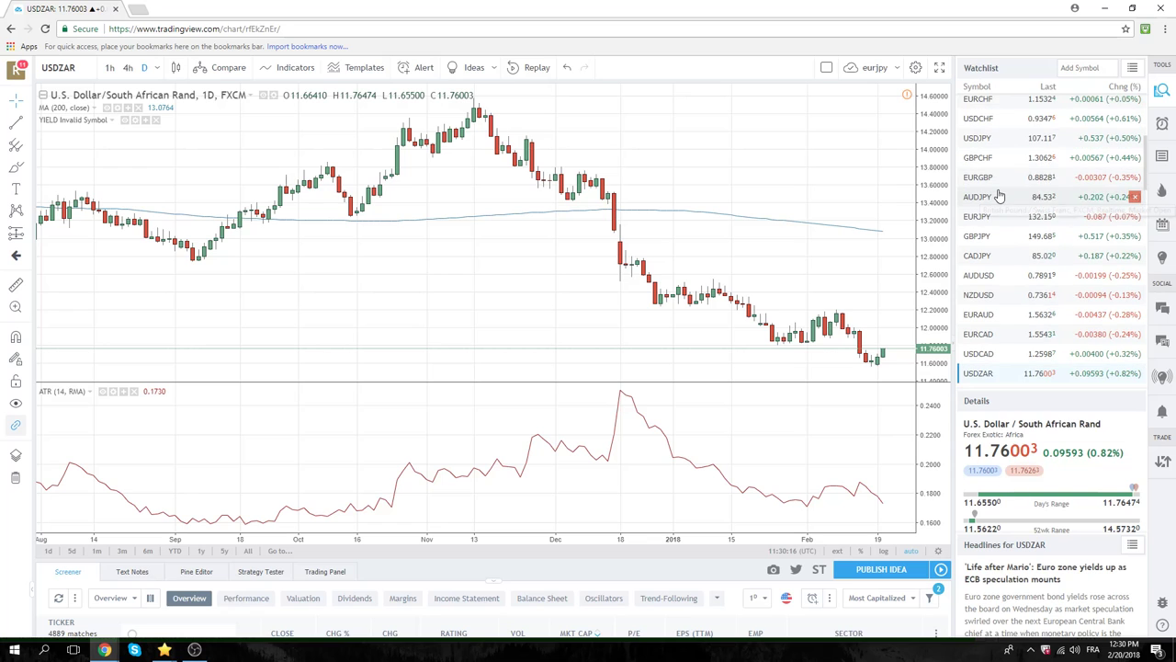
# Load EURAUD from the Watchlist, keeping the 200 MA and ATR(14)
pyautogui.click(996, 318)
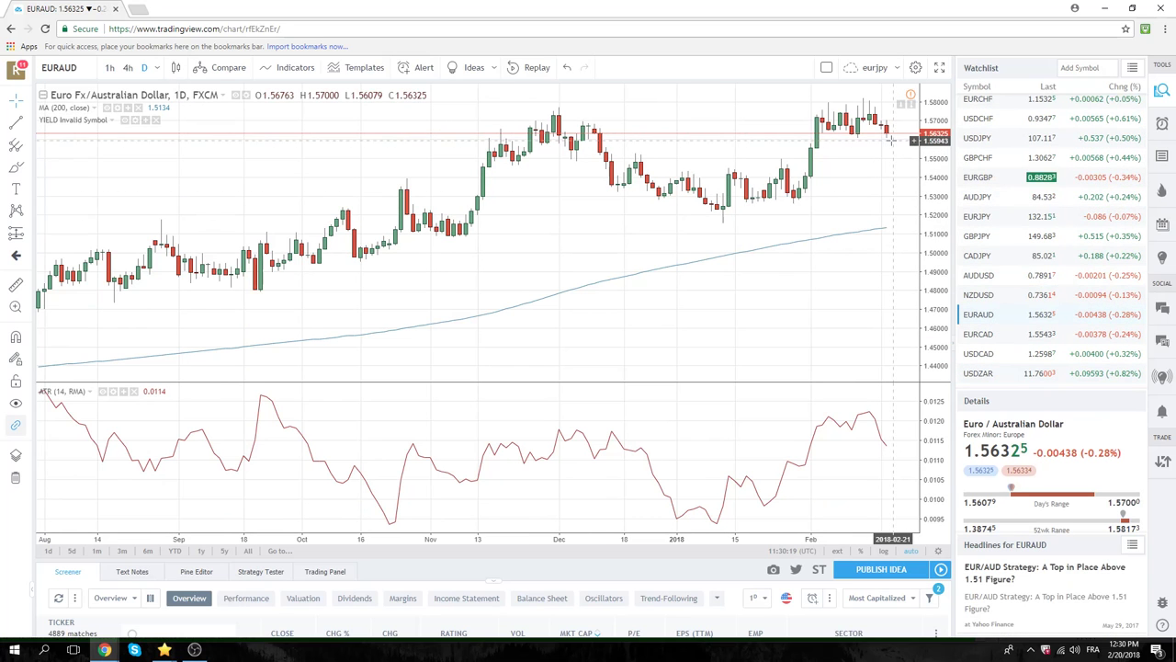